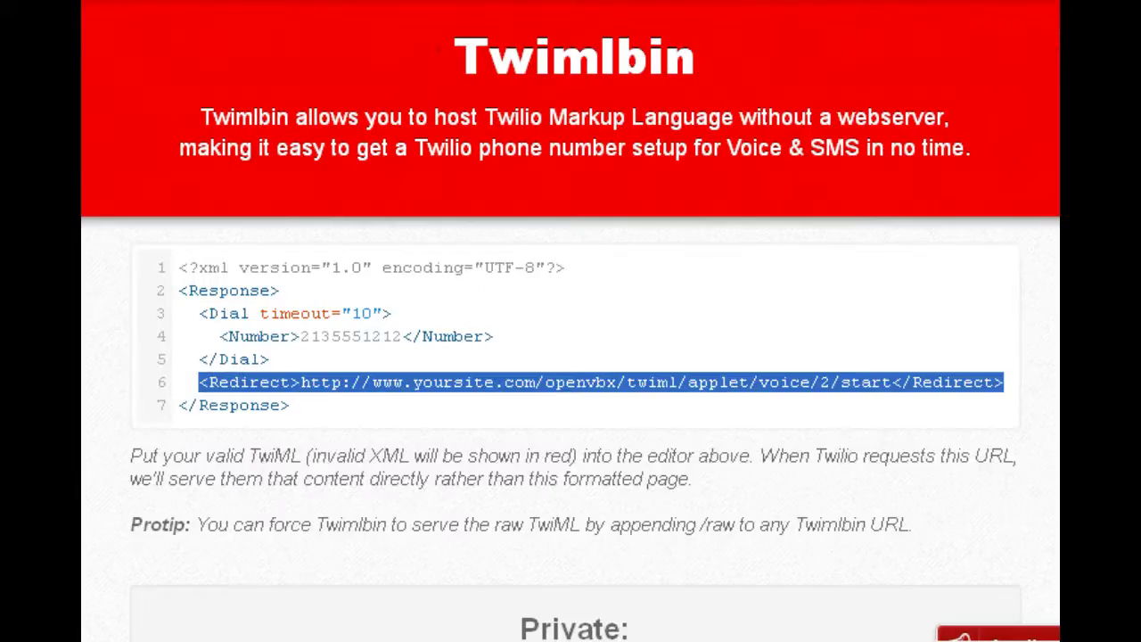
Step: Examine the TwiML's Dial element with its timeout, the forwarding number, and the Redirect line with its site domain
{"action": "scroll", "coordinate": [571, 327], "scroll_direction": "down", "scroll_amount": 1}
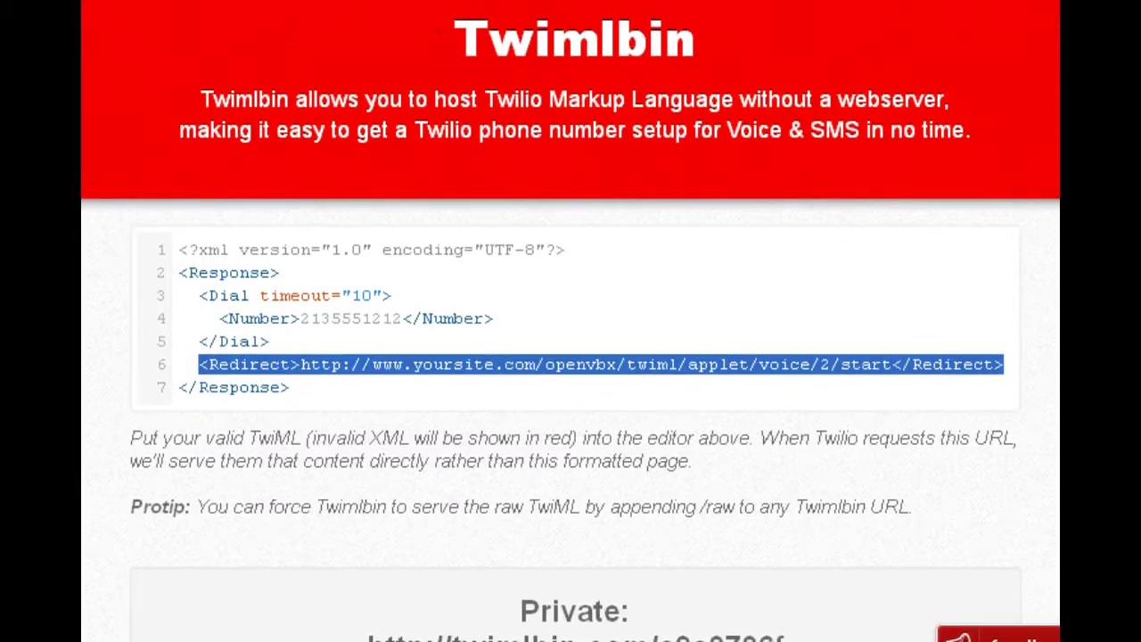
{"action": "scroll", "coordinate": [571, 357], "scroll_direction": "down", "scroll_amount": 1}
{"action": "scroll", "coordinate": [223, 383], "scroll_direction": "up", "scroll_amount": 1}
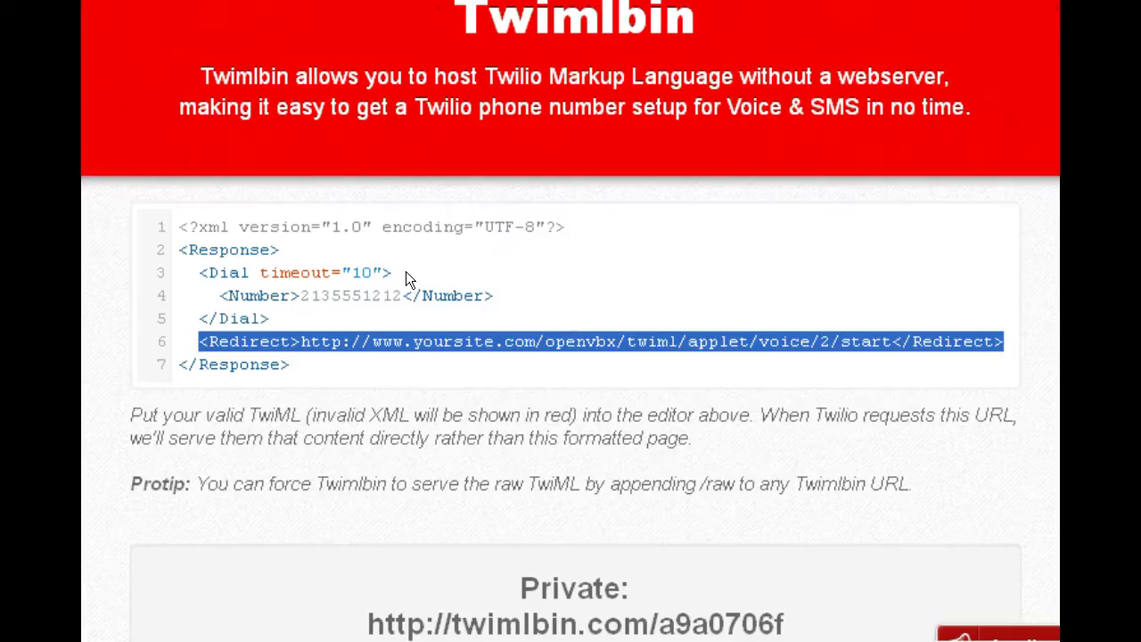
{"action": "left_click_drag", "start_coordinate": [406, 273], "coordinate": [198, 273]}
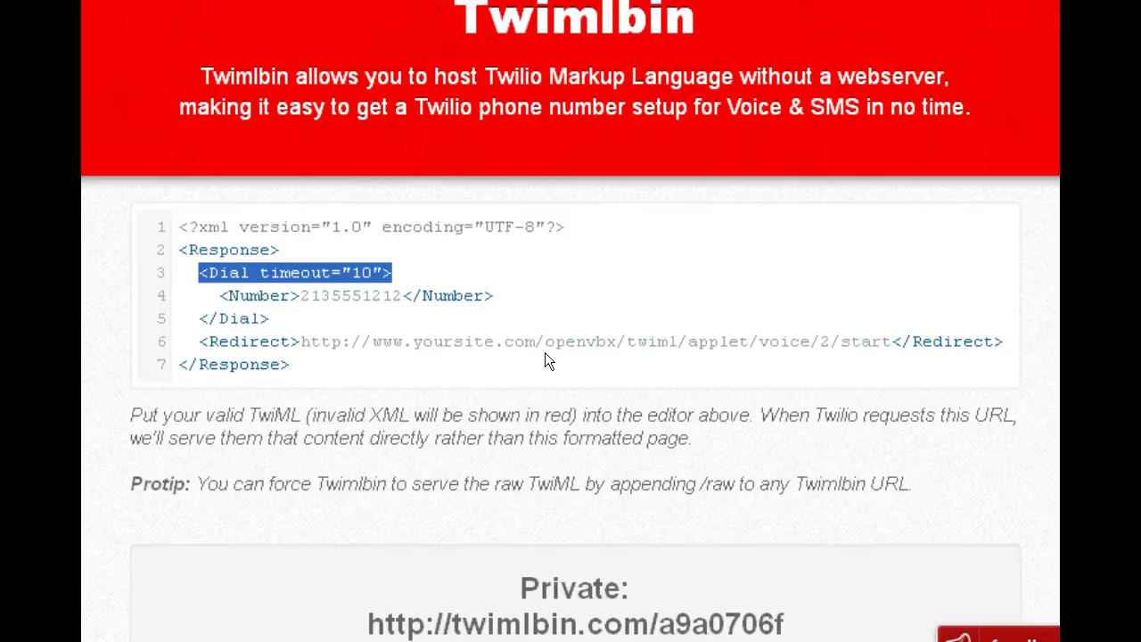
{"action": "left_click", "coordinate": [383, 273]}
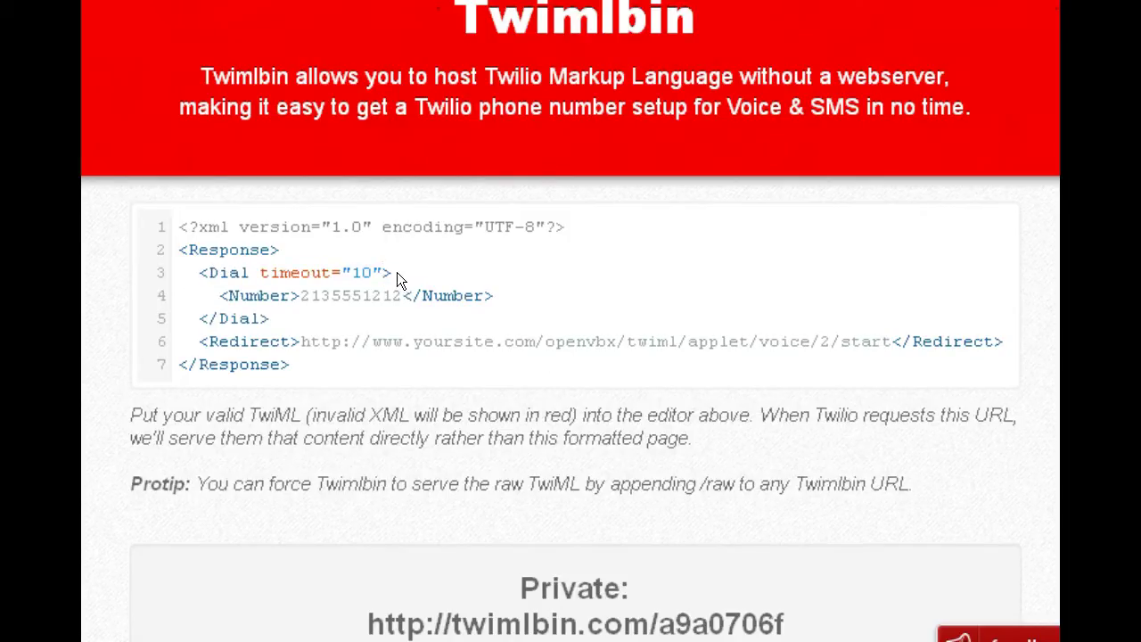
{"action": "left_click_drag", "start_coordinate": [394, 273], "coordinate": [402, 295]}
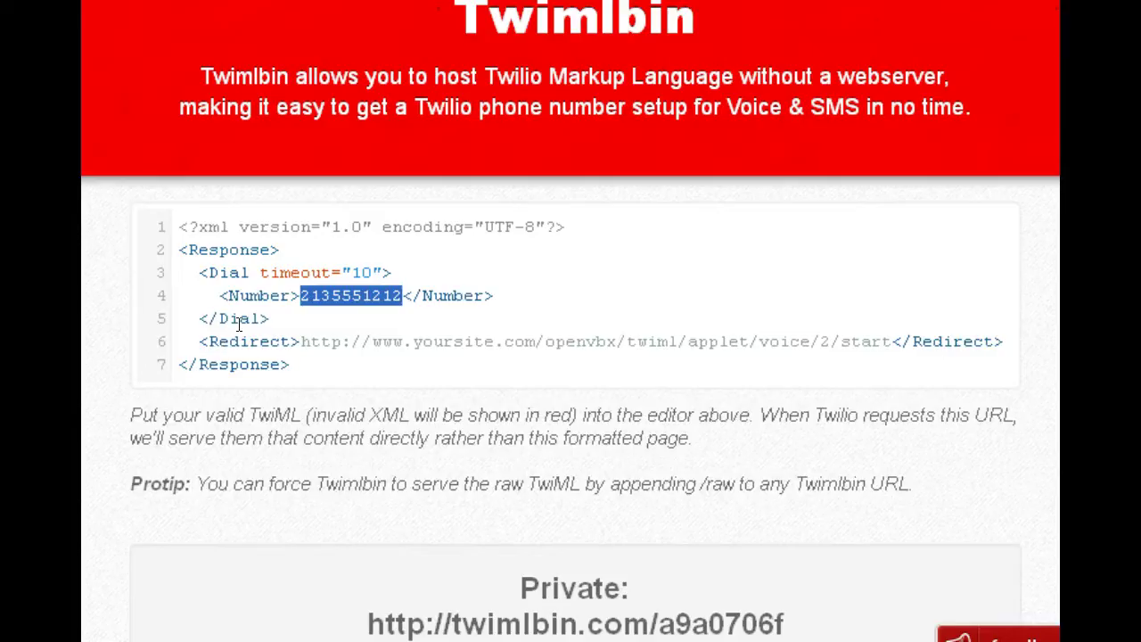
{"action": "left_click", "coordinate": [287, 296]}
{"action": "left_click_drag", "start_coordinate": [195, 341], "coordinate": [1005, 350]}
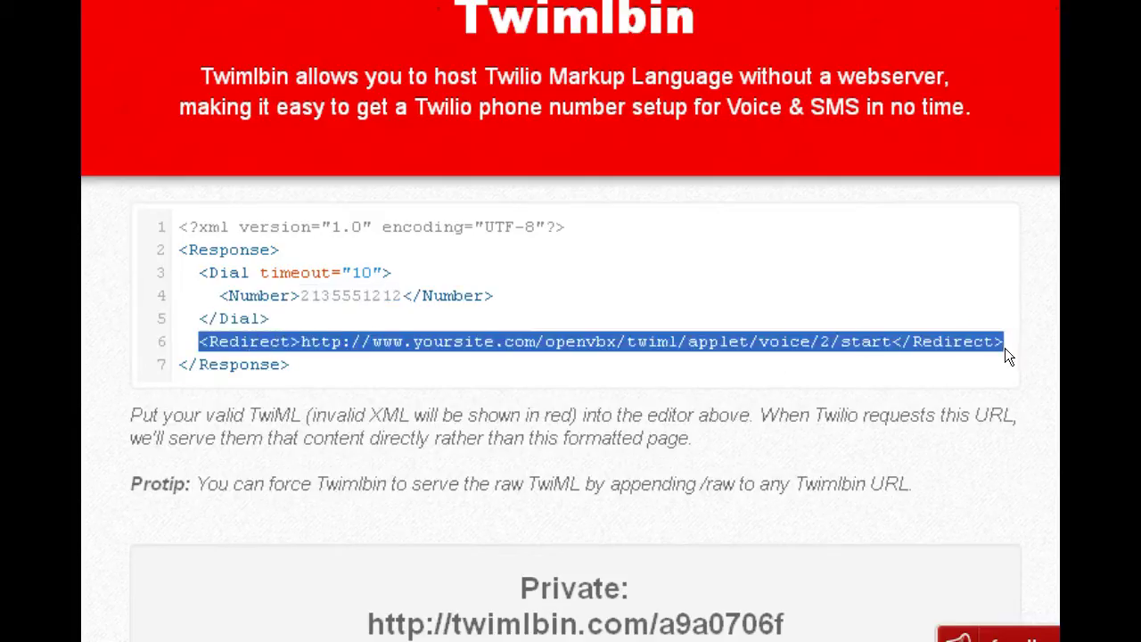
{"action": "left_click_drag", "start_coordinate": [412, 342], "coordinate": [495, 342]}
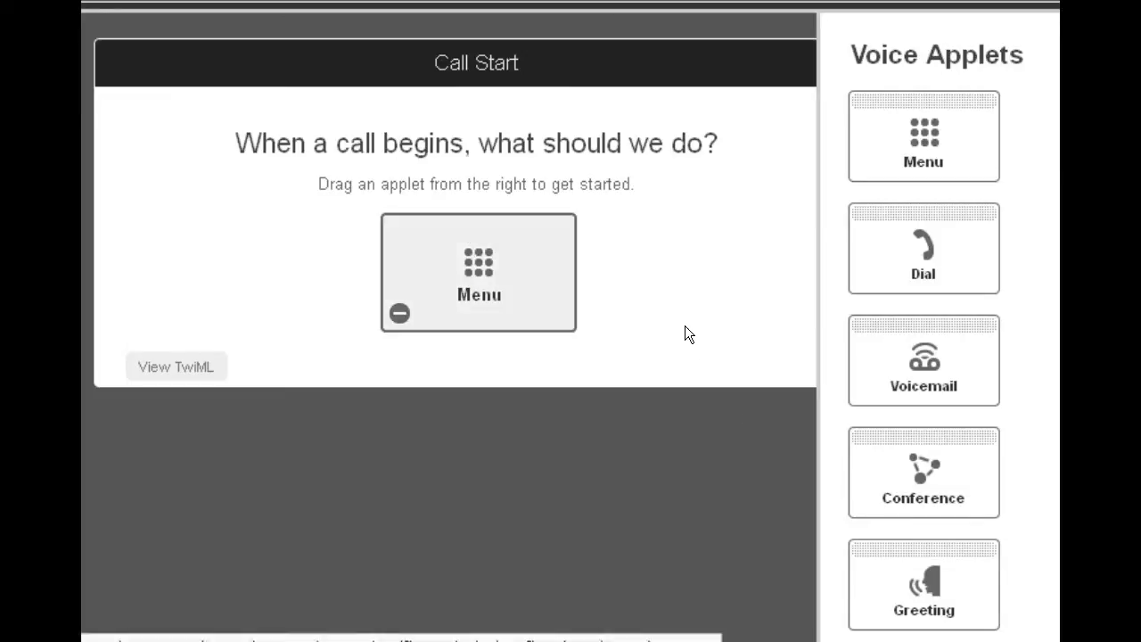
Step: In the OpenVBX call flow, open the Menu applet and its keypress 1 Transfer applet to inspect the redirect URL
{"action": "left_click", "coordinate": [502, 295]}
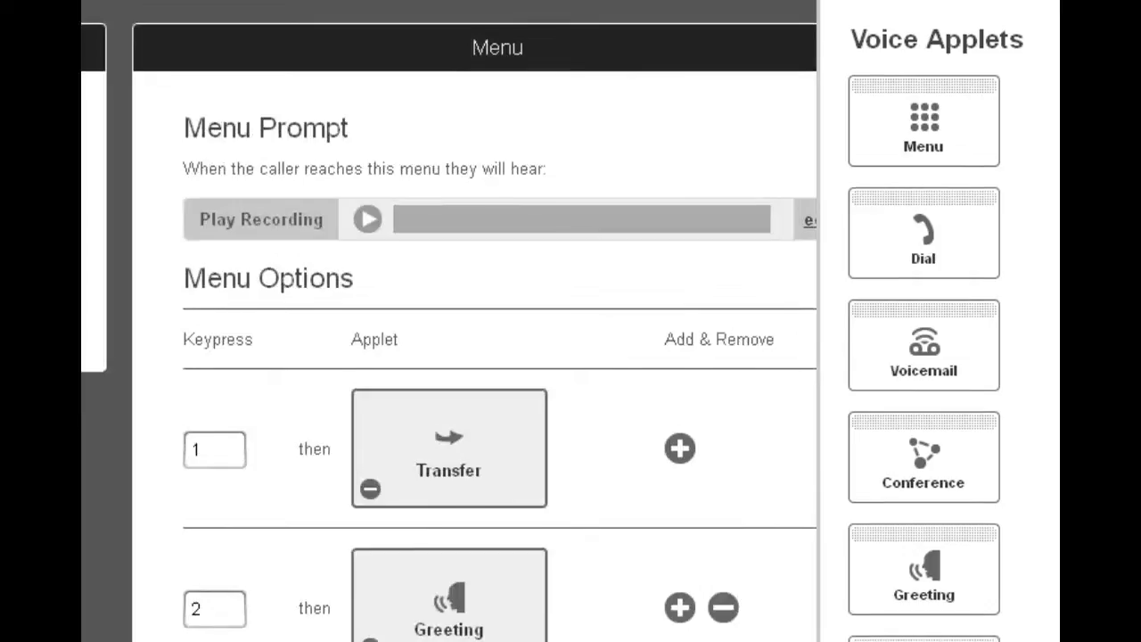
{"action": "scroll", "coordinate": [458, 368], "scroll_direction": "down", "scroll_amount": 3}
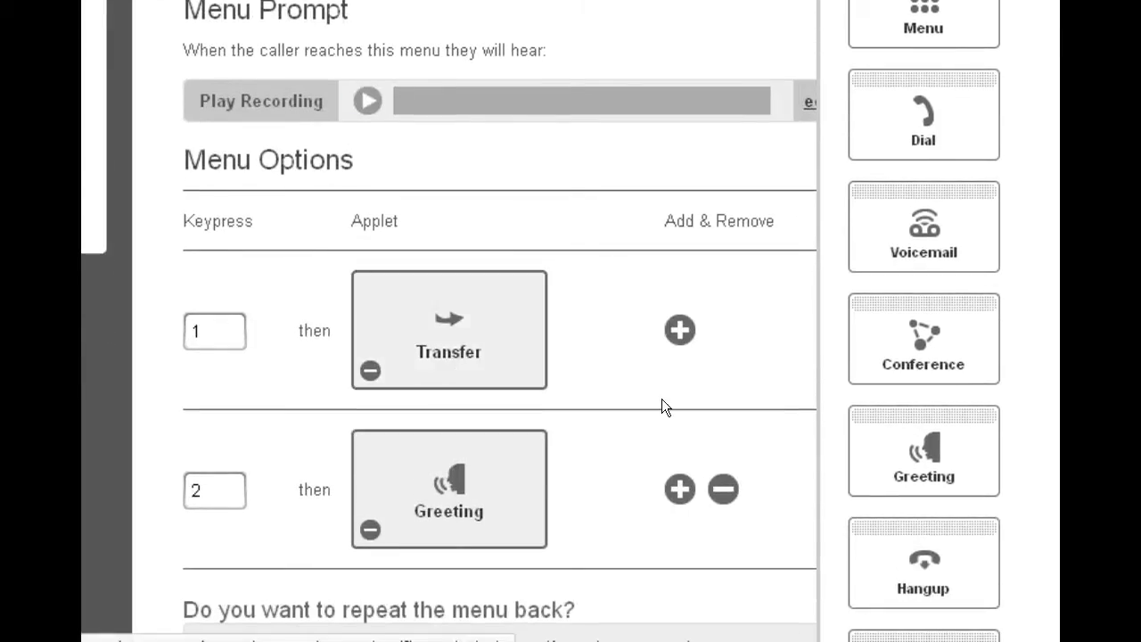
{"action": "left_click", "coordinate": [477, 357]}
{"action": "left_click_drag", "start_coordinate": [535, 185], "coordinate": [443, 186]}
{"action": "left_click", "coordinate": [589, 187]}
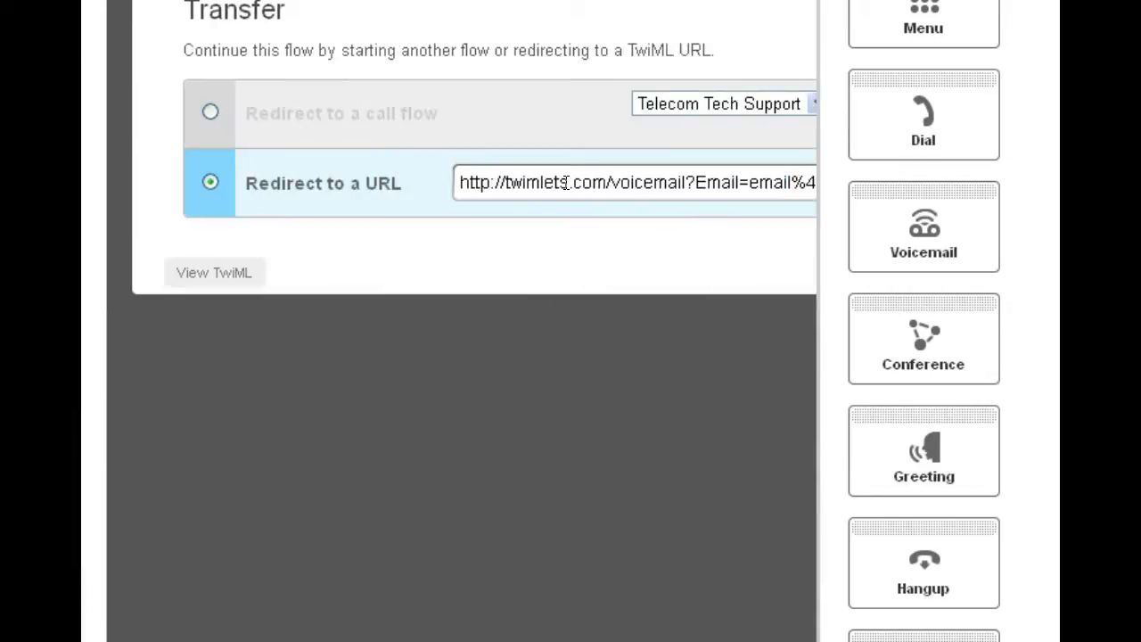
{"action": "left_click_drag", "start_coordinate": [568, 184], "coordinate": [505, 182]}
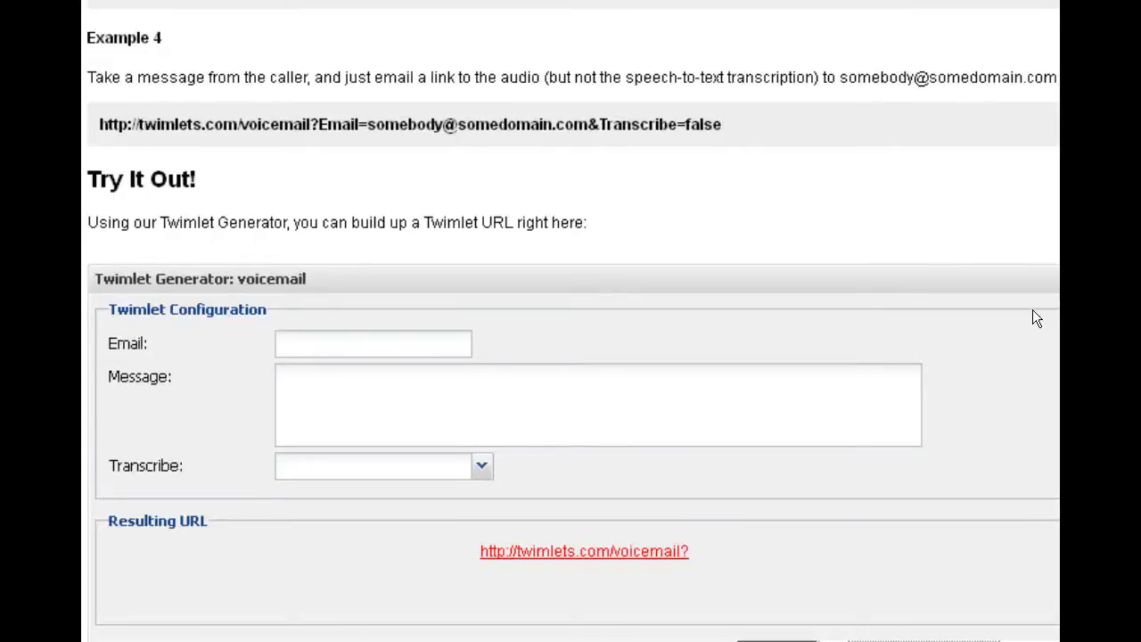
Step: In the voicemail Twimlet Generator, visit the Email and Message fields and try Transcribe as true, then false
{"action": "scroll", "coordinate": [436, 443], "scroll_direction": "up", "scroll_amount": 1}
{"action": "left_click", "coordinate": [367, 408]}
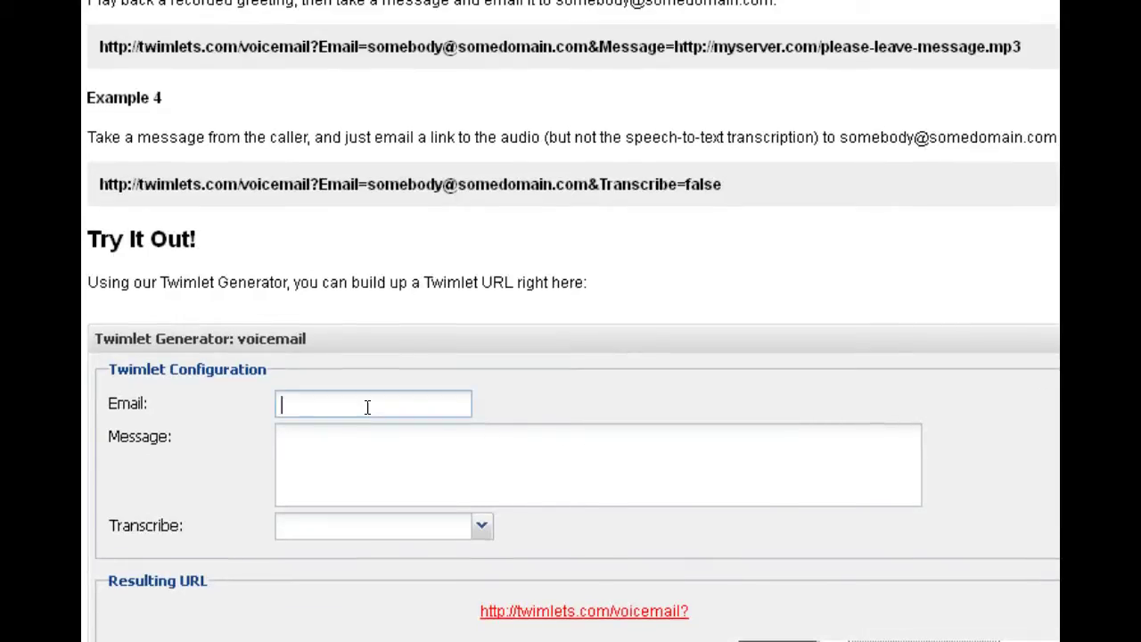
{"action": "left_click", "coordinate": [303, 447]}
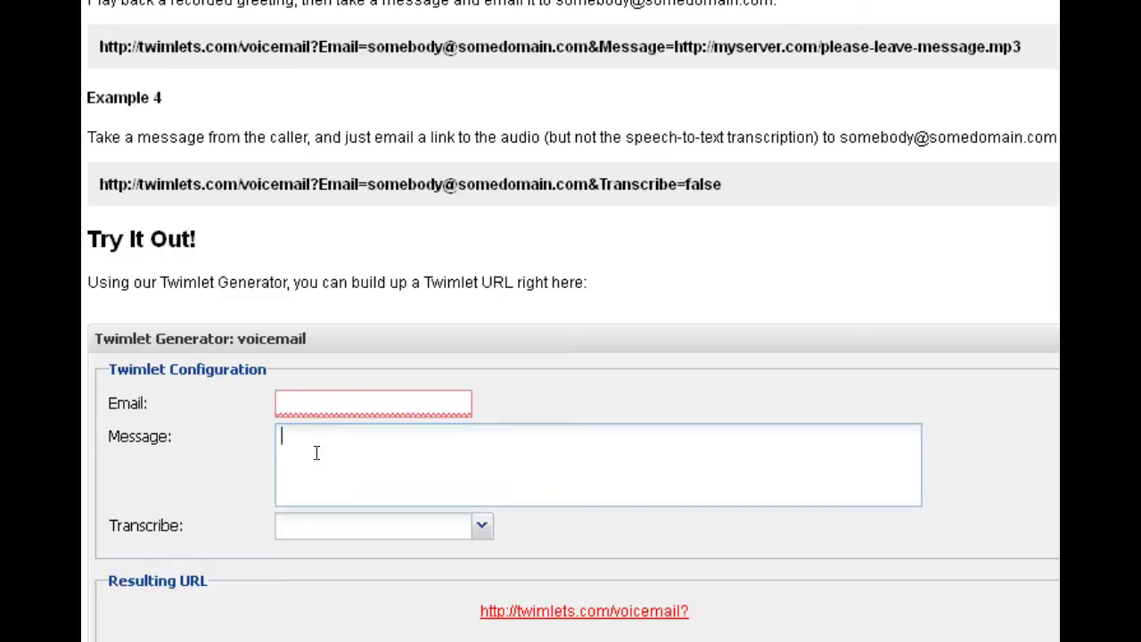
{"action": "left_click", "coordinate": [482, 526]}
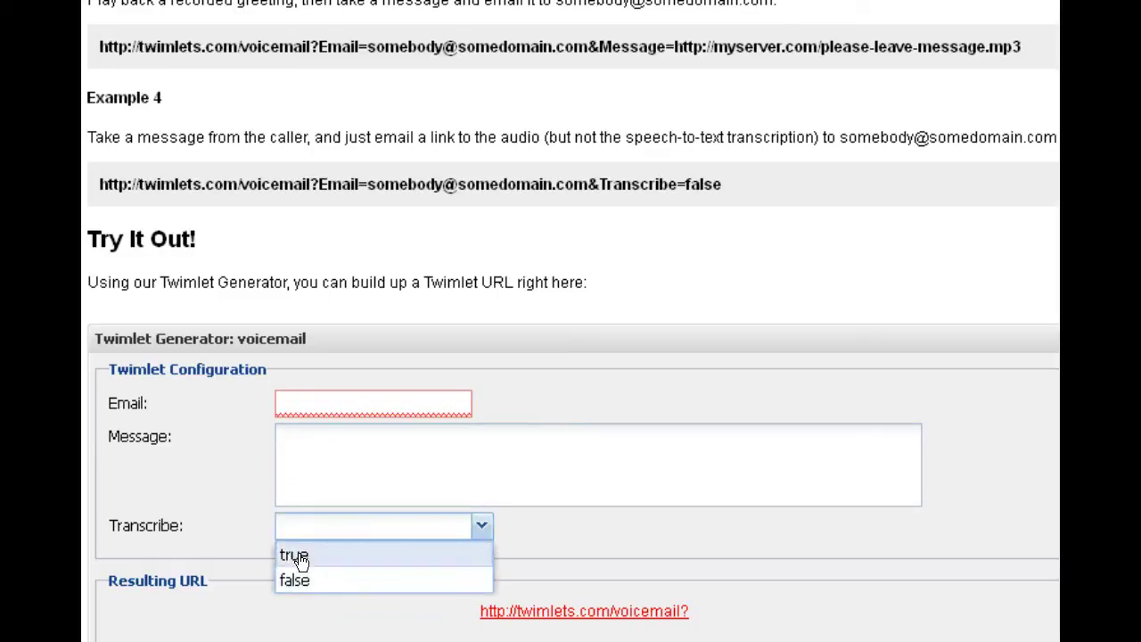
{"action": "left_click", "coordinate": [295, 555]}
{"action": "left_click", "coordinate": [481, 526]}
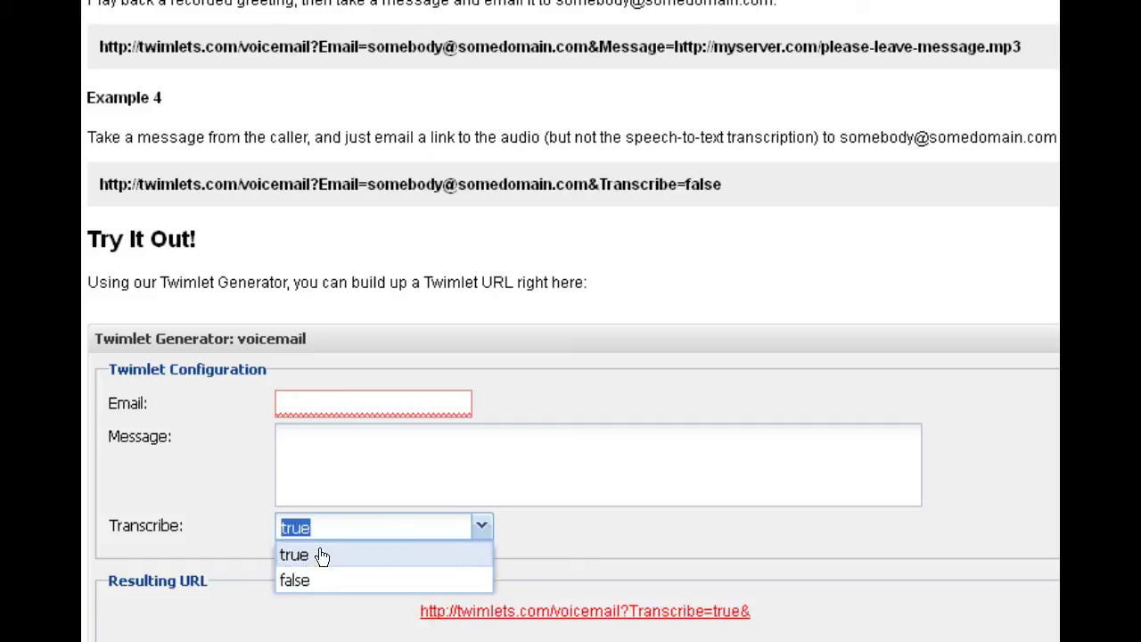
{"action": "left_click", "coordinate": [295, 578]}
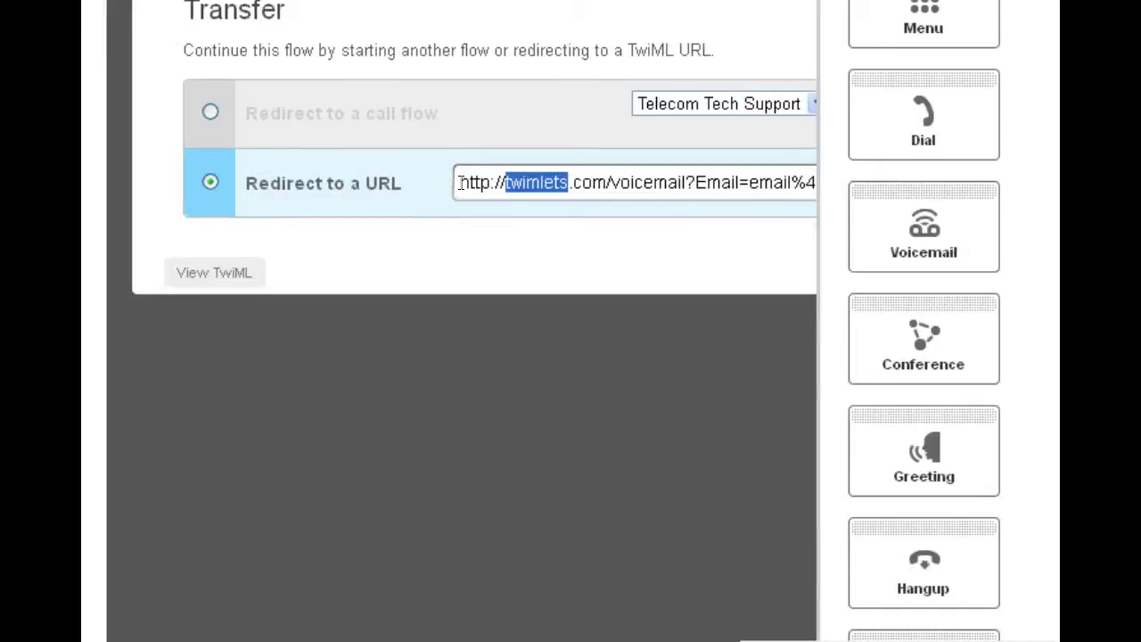
Step: Back in the OpenVBX flow, review the Transfer URL, the menu's keypress options, and the Greeting applet's text prompt and Sms follow-up
{"action": "left_click_drag", "start_coordinate": [460, 182], "coordinate": [490, 182]}
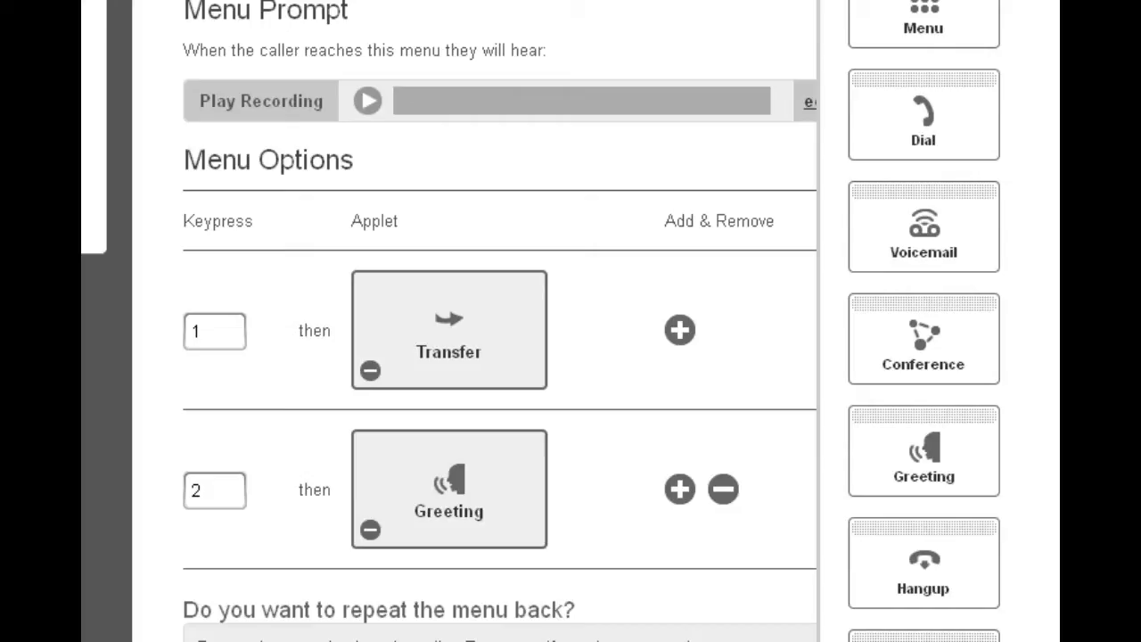
{"action": "scroll", "coordinate": [540, 321], "scroll_direction": "down", "scroll_amount": 3}
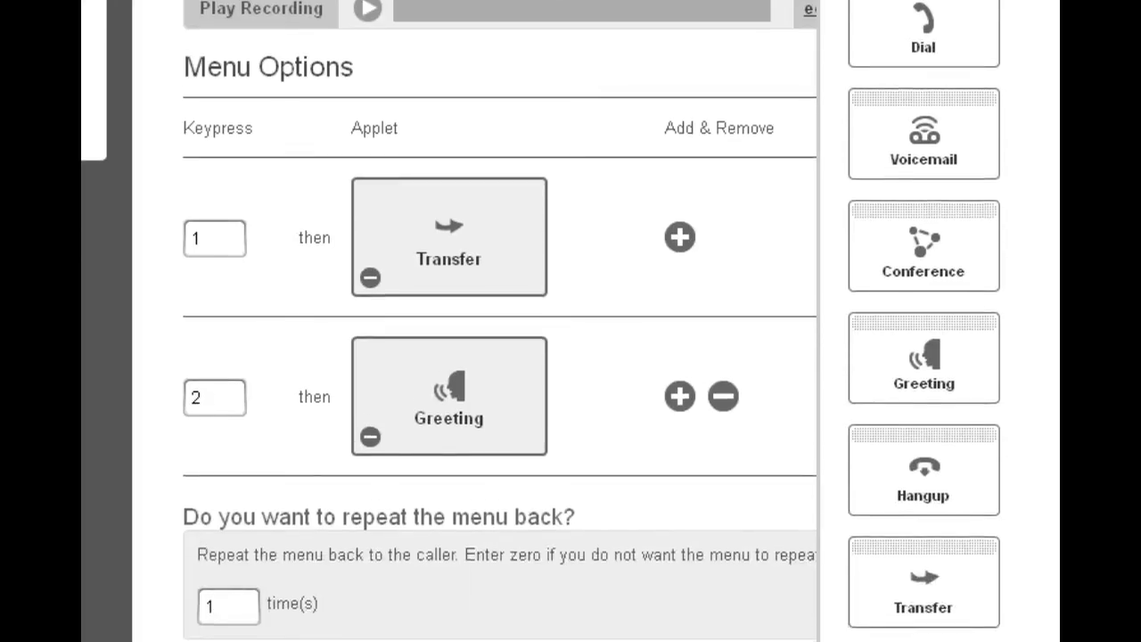
{"action": "scroll", "coordinate": [650, 376], "scroll_direction": "up", "scroll_amount": 1}
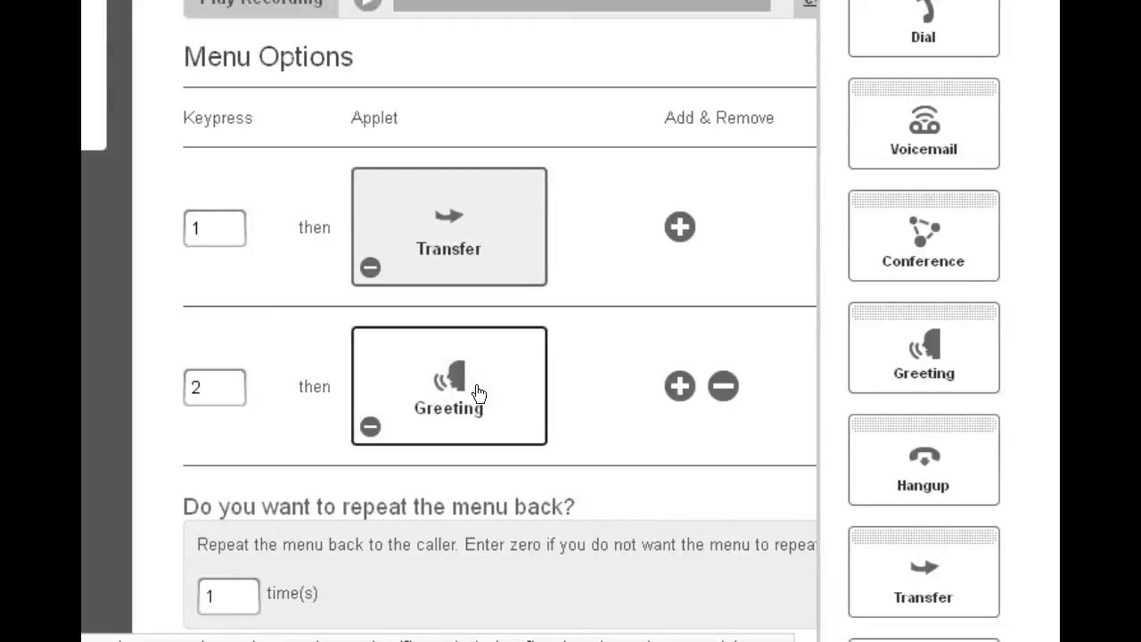
{"action": "scroll", "coordinate": [477, 392], "scroll_direction": "down", "scroll_amount": 10}
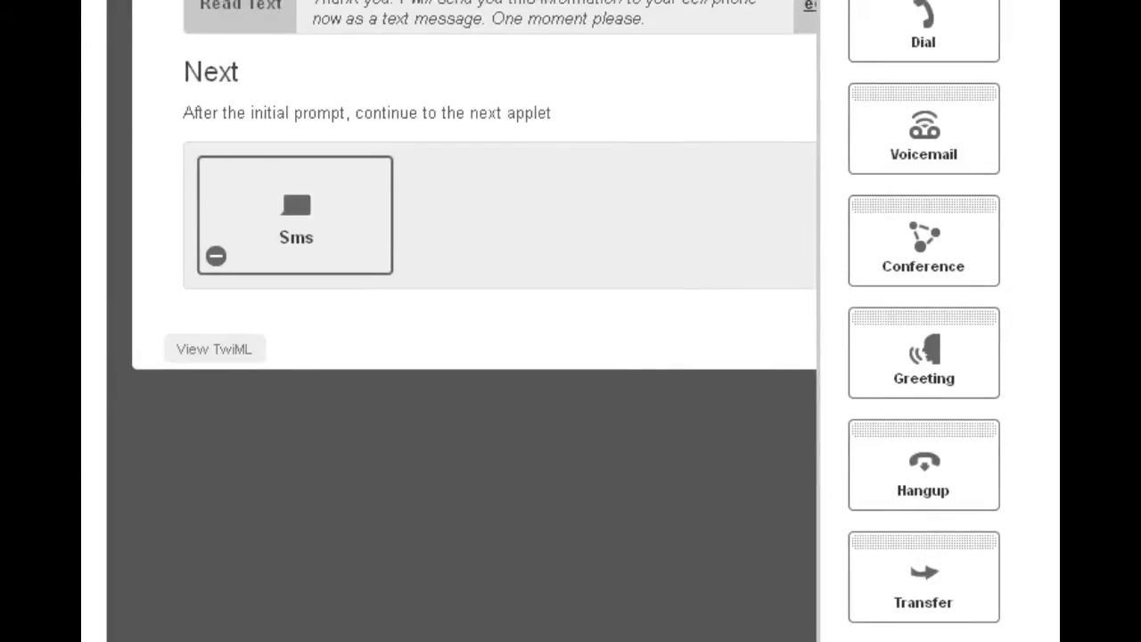
{"action": "scroll", "coordinate": [407, 23], "scroll_direction": "up", "scroll_amount": 1}
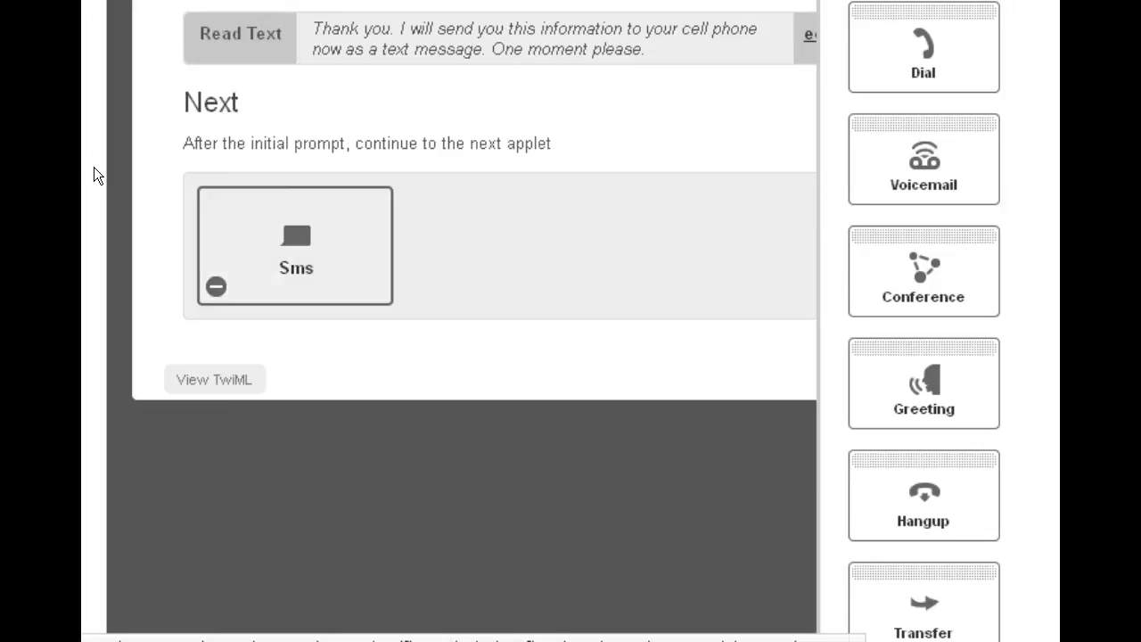
{"action": "scroll", "coordinate": [98, 152], "scroll_direction": "up", "scroll_amount": 5}
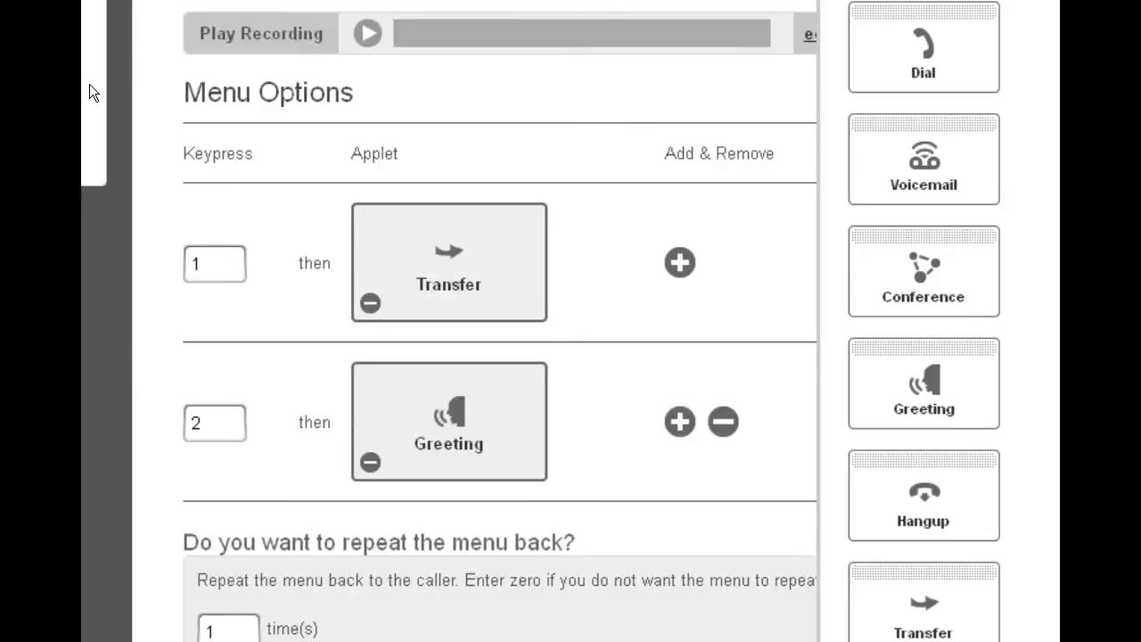
{"action": "scroll", "coordinate": [176, 143], "scroll_direction": "down", "scroll_amount": 10}
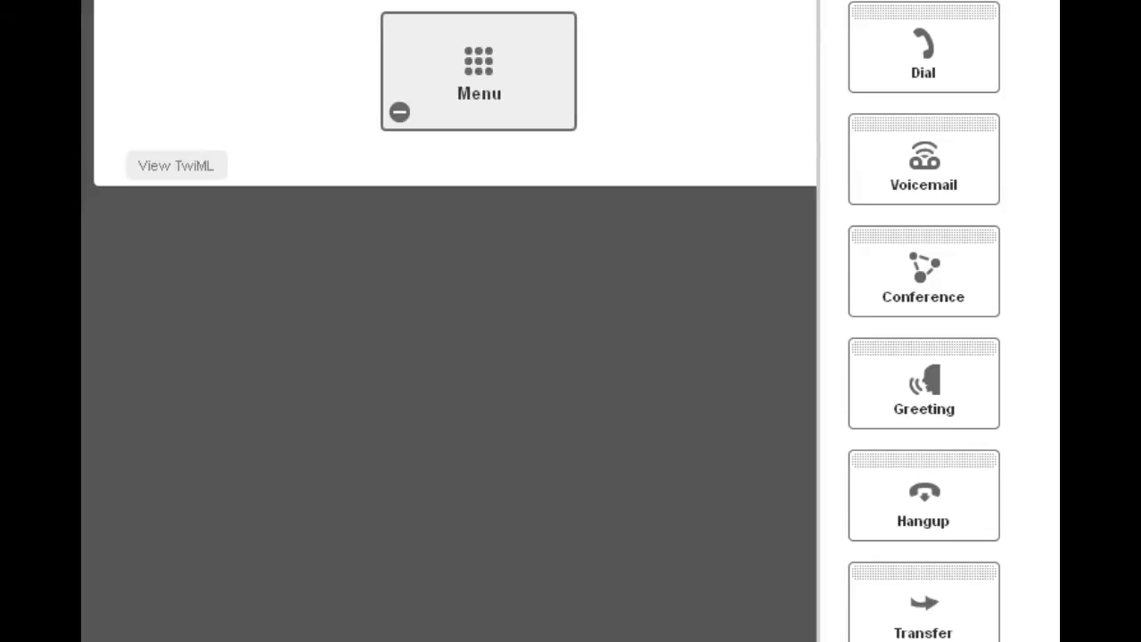
{"action": "scroll", "coordinate": [455, 321], "scroll_direction": "up", "scroll_amount": 3}
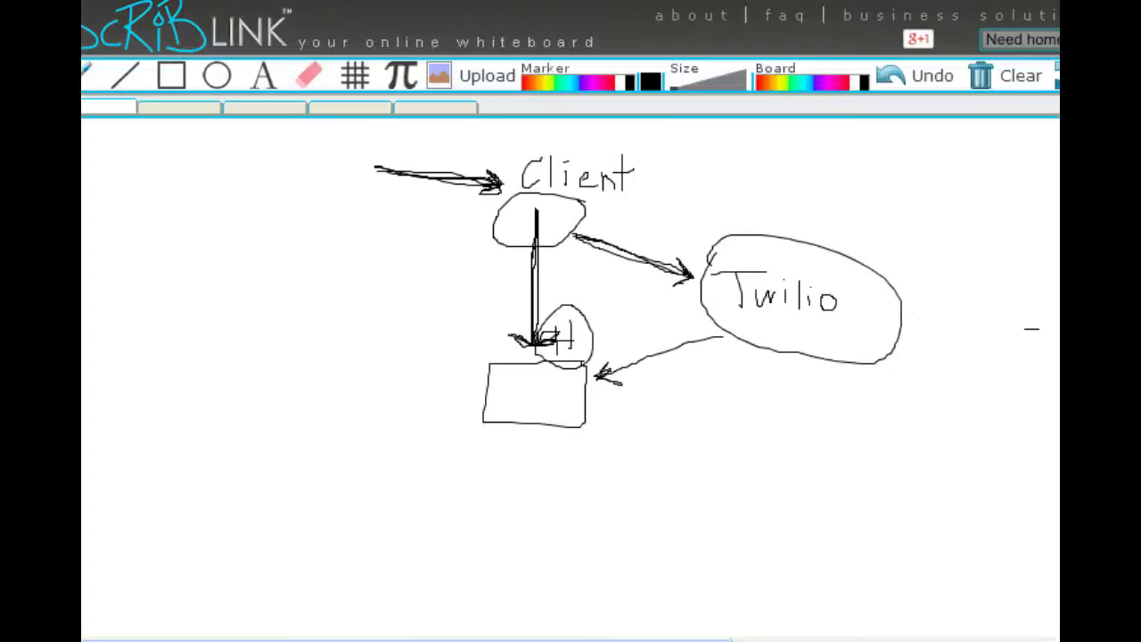
Step: On the Scriblink whiteboard, draw a larger ring around Twilio, retrace its arrow to the rectangle, and add a short stroke below
{"action": "mouse_move", "coordinate": [708, 250]}
{"action": "left_mouse_down"}
{"action": "mouse_move", "coordinate": [722, 340]}
{"action": "mouse_move", "coordinate": [760, 197]}
{"action": "left_mouse_up"}
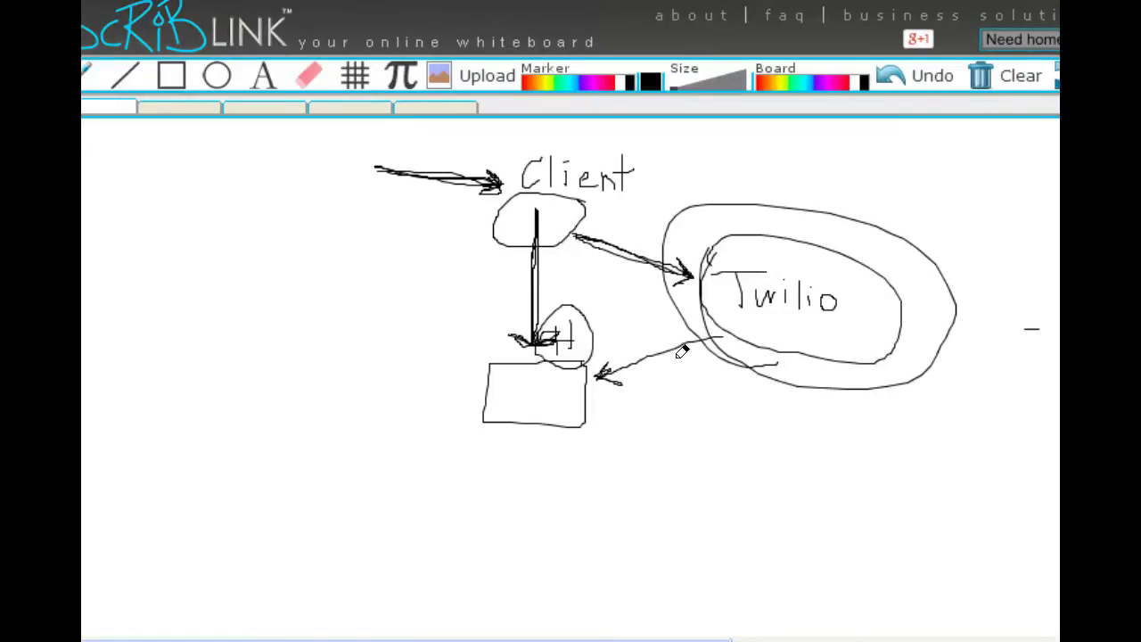
{"action": "mouse_move", "coordinate": [724, 335]}
{"action": "left_mouse_down"}
{"action": "mouse_move", "coordinate": [600, 368]}
{"action": "mouse_move", "coordinate": [630, 350]}
{"action": "mouse_move", "coordinate": [639, 422]}
{"action": "left_mouse_up"}
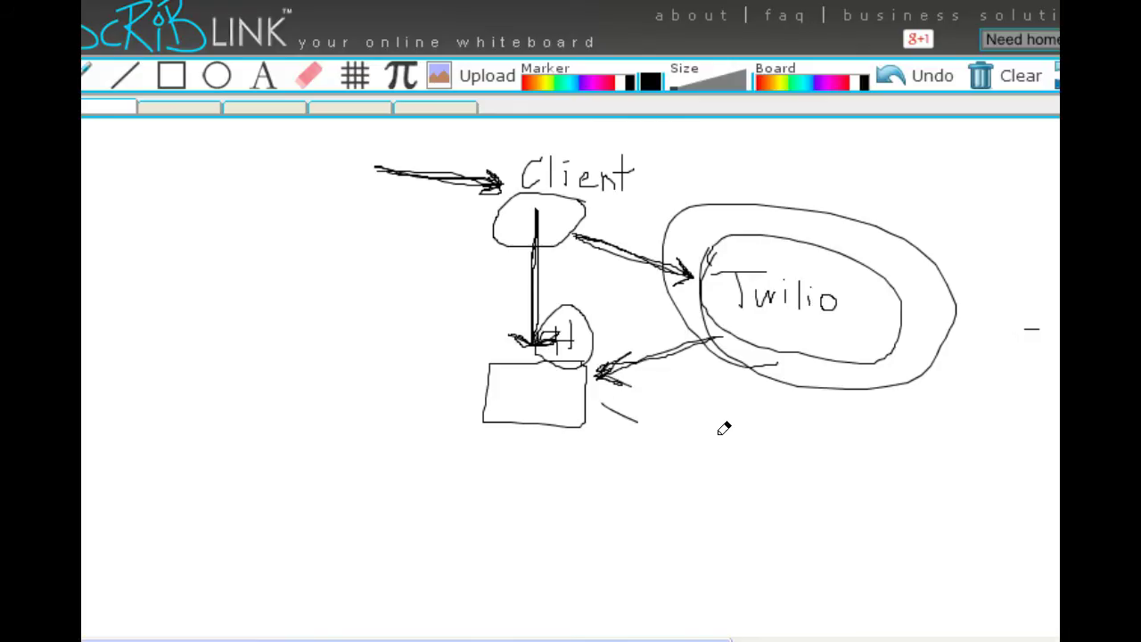
{"action": "mouse_move", "coordinate": [724, 428]}
{"action": "left_mouse_down"}
{"action": "mouse_move", "coordinate": [798, 357]}
{"action": "mouse_move", "coordinate": [810, 392]}
{"action": "mouse_move", "coordinate": [765, 382]}
{"action": "left_mouse_up"}
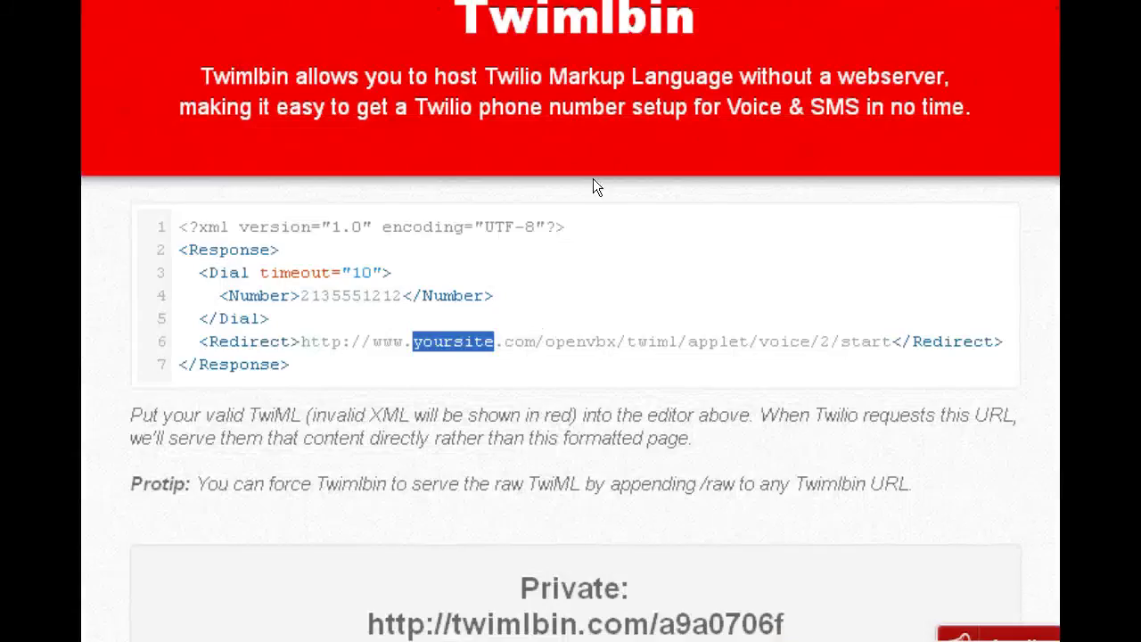
Step: Return to Twimlbin and highlight the complete Redirect line, including its opening and closing tags, in the TwiML
{"action": "left_click", "coordinate": [198, 341]}
{"action": "key", "text": "shift+Right"}
{"action": "key", "text": "shift+Right"}
{"action": "left_click_drag", "start_coordinate": [333, 345], "coordinate": [1011, 343]}
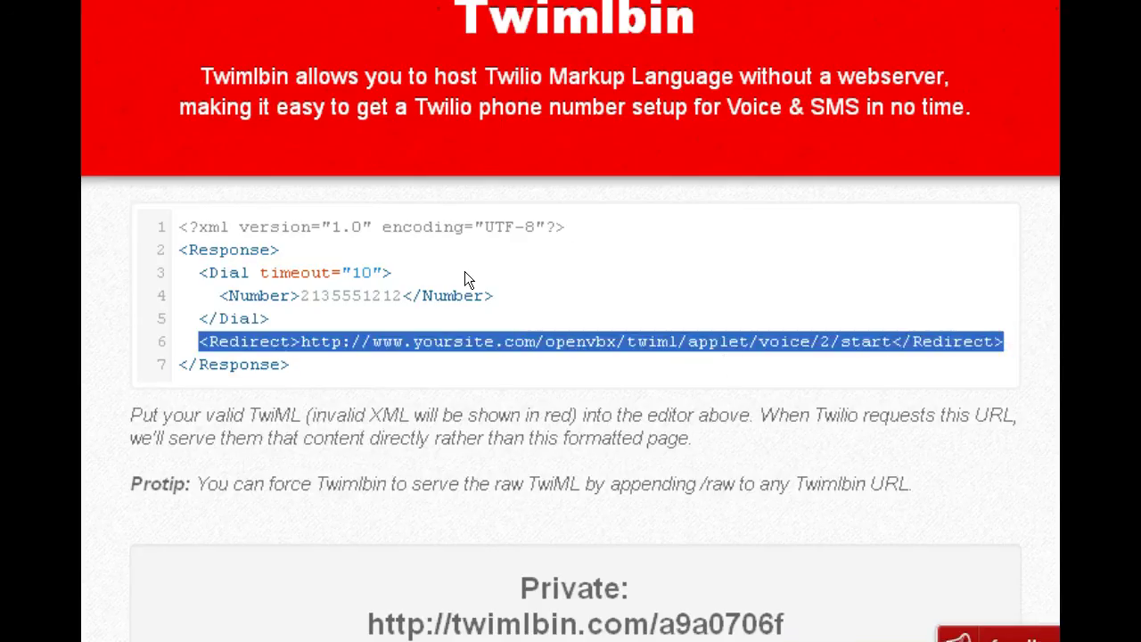
{"action": "left_click", "coordinate": [229, 342]}
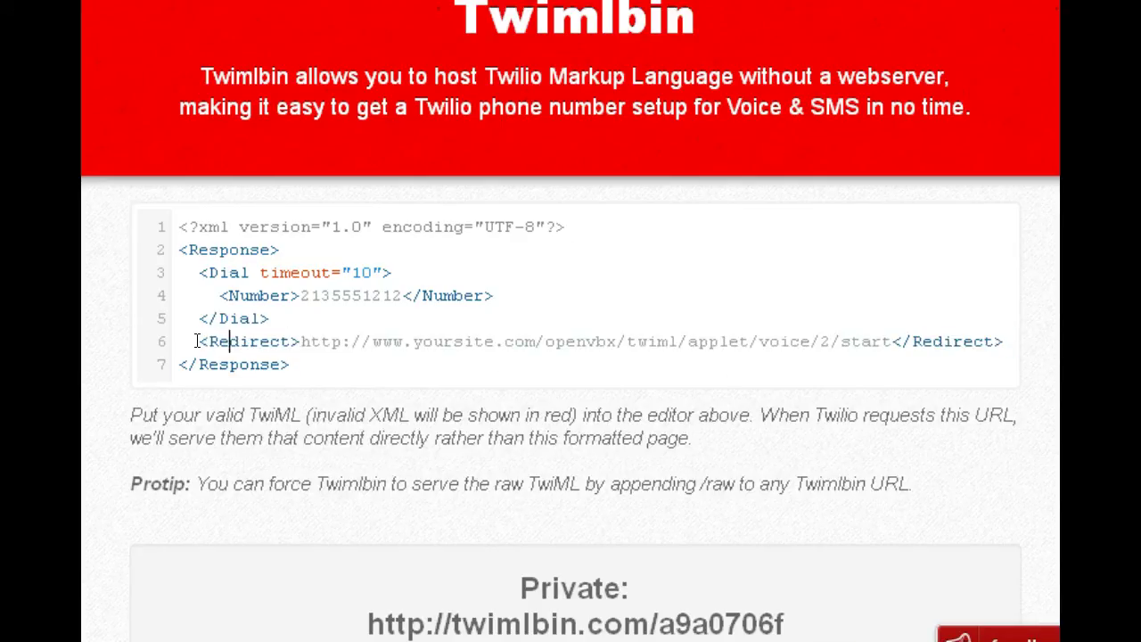
{"action": "left_click_drag", "start_coordinate": [196, 341], "coordinate": [999, 346]}
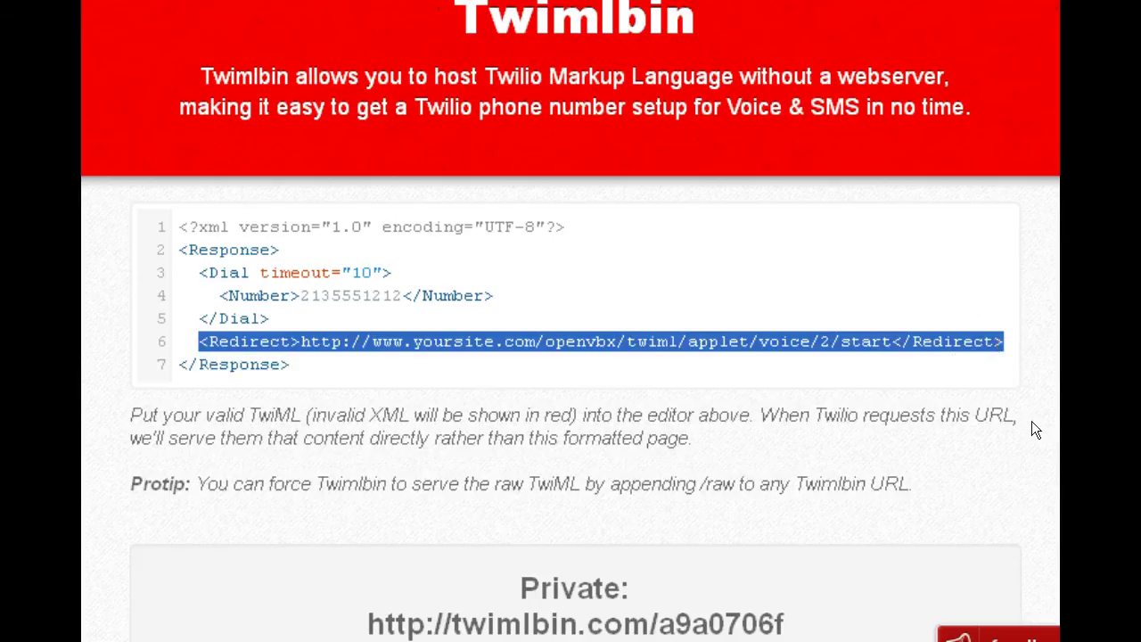